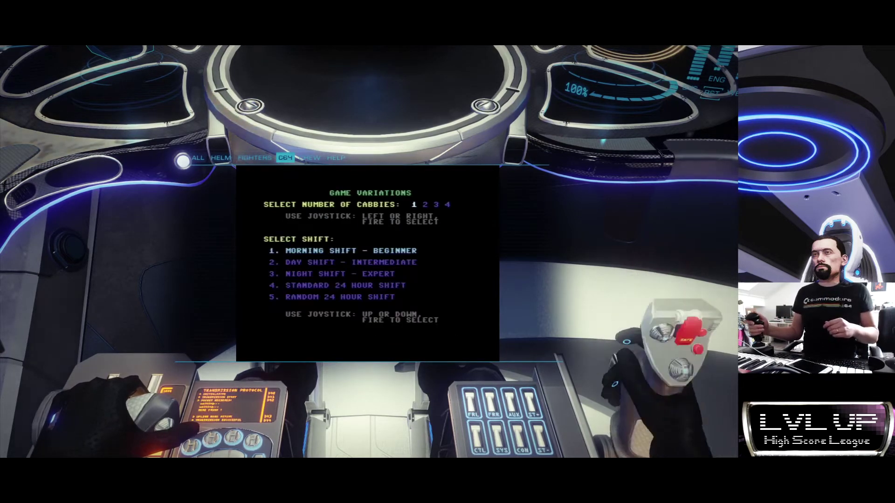
Step: Select Standard 24 Hour Shift on the Game Variations menu and start the game
{"action": "key", "text": "Down"}
{"action": "key", "text": "Down"}
{"action": "key", "text": "Down"}
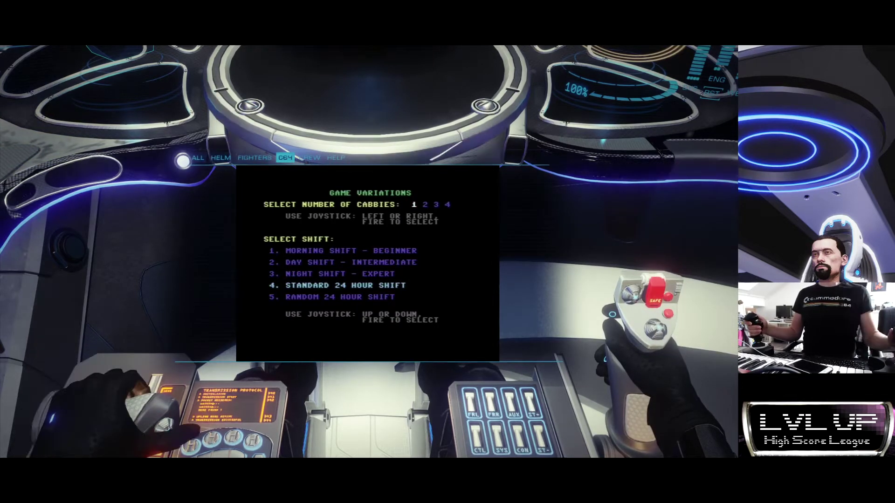
{"action": "key", "text": "Return"}
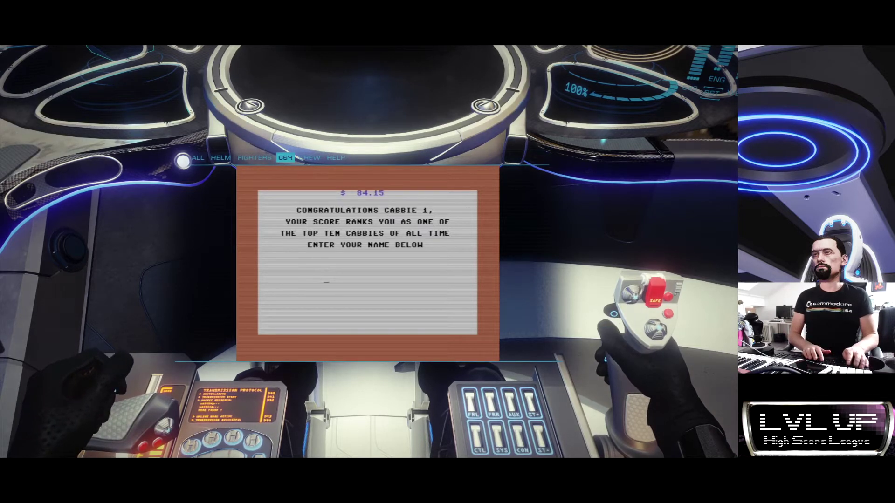
{"action": "type", "text": "K"}
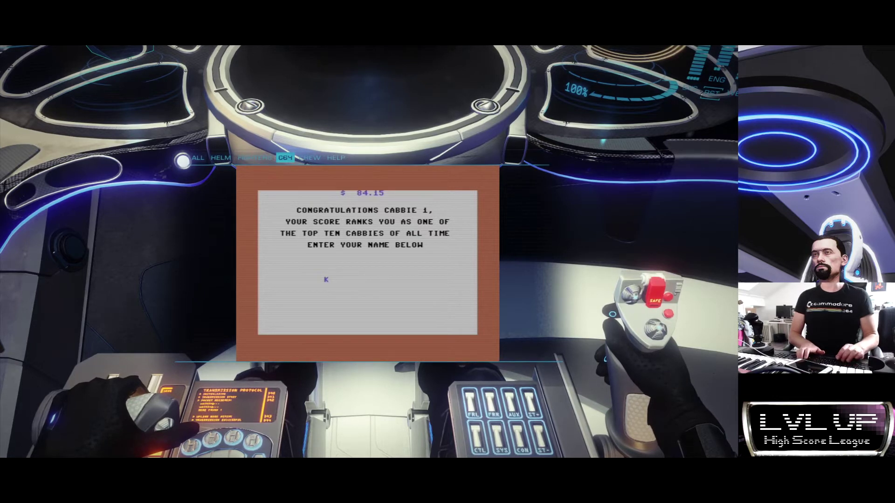
{"action": "type", "text": "MDR"}
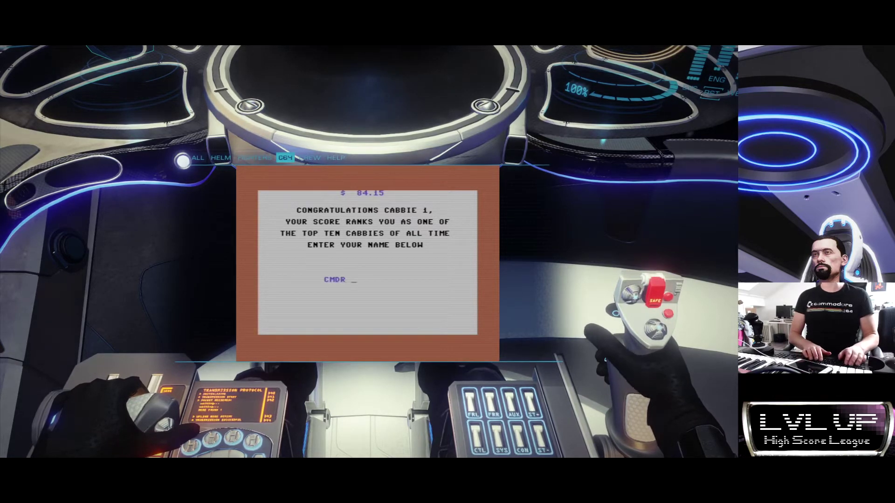
{"action": "type", "text": " KARKU"}
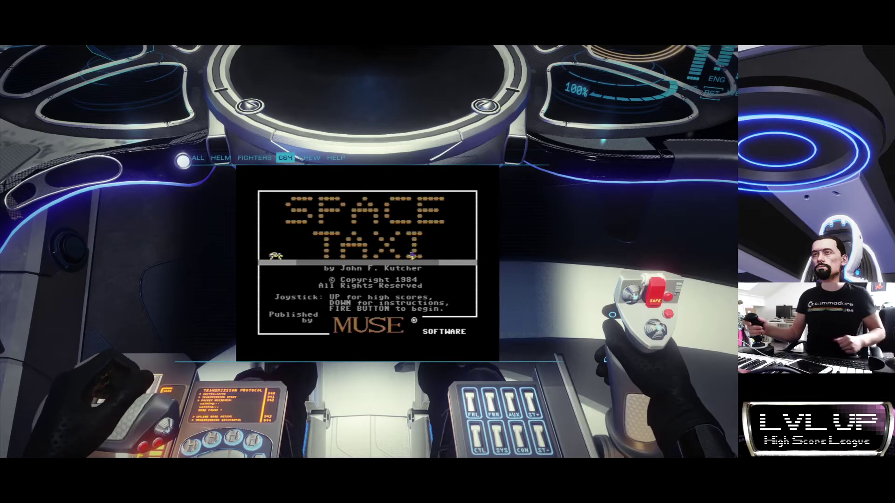
Step: Leave the Space Taxi title screen with the fire button to reach Game Variations
{"action": "key", "text": "space"}
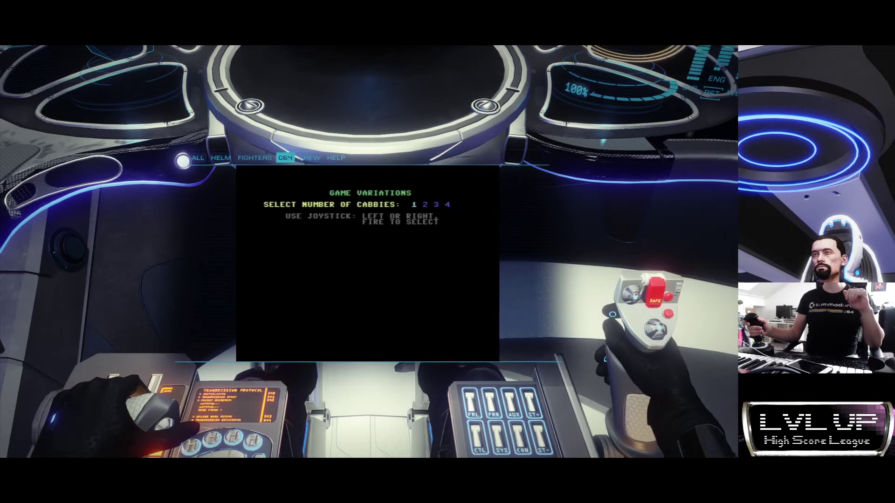
Step: Choose 1 cabby and the Standard 24 Hour Shift, then start the game
{"action": "key", "text": "space"}
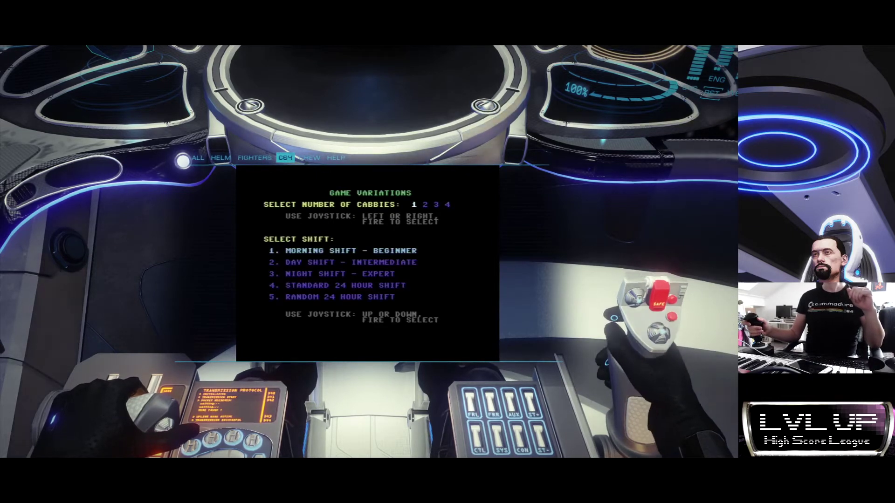
{"action": "key", "text": "Down"}
{"action": "key", "text": "Down"}
{"action": "key", "text": "Down"}
{"action": "key", "text": "Down"}
{"action": "key", "text": "Up"}
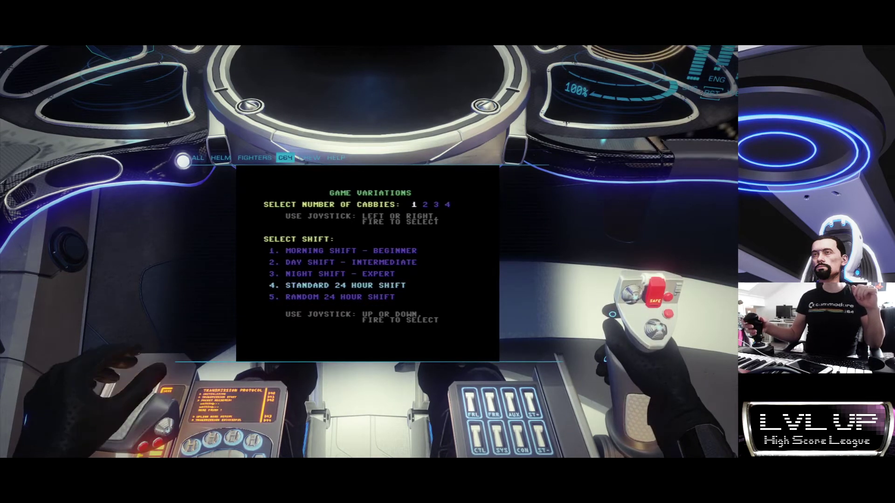
{"action": "key", "text": "space"}
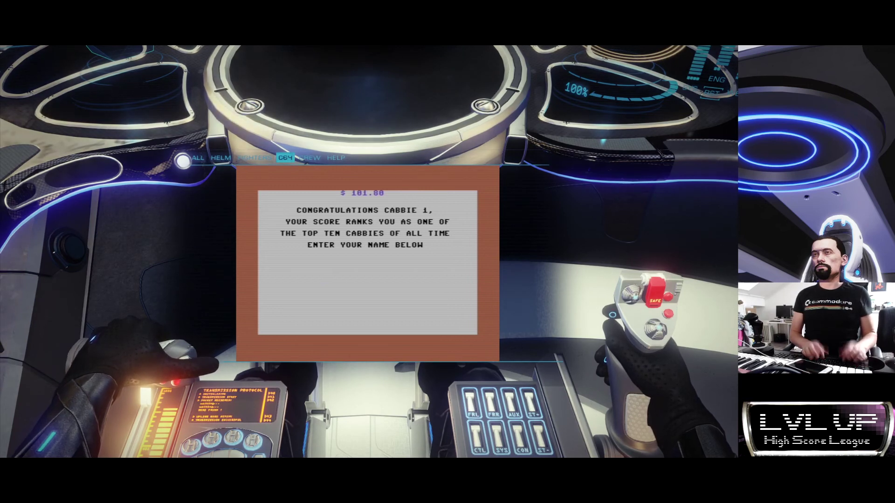
{"action": "type", "text": "c"}
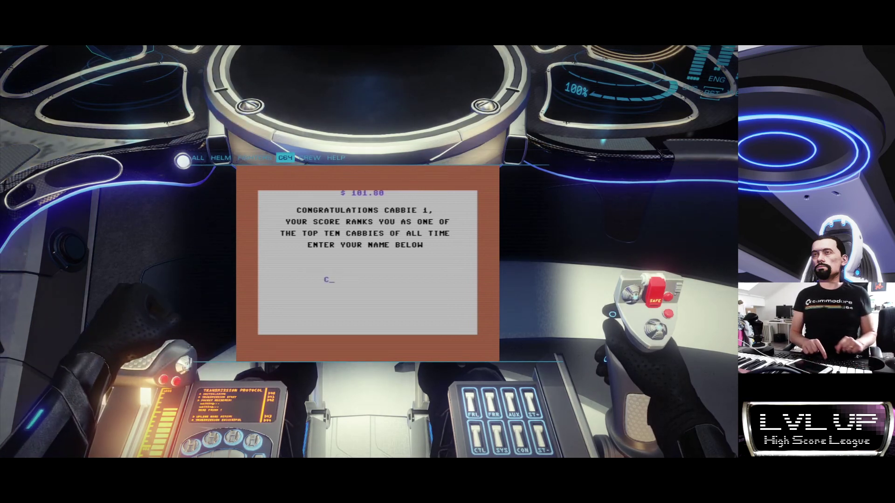
{"action": "type", "text": "r ka"}
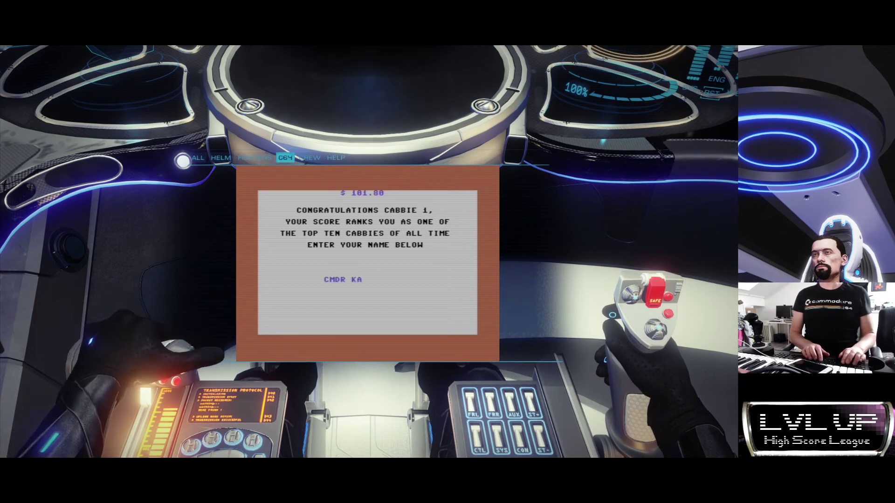
{"action": "type", "text": "rkula"}
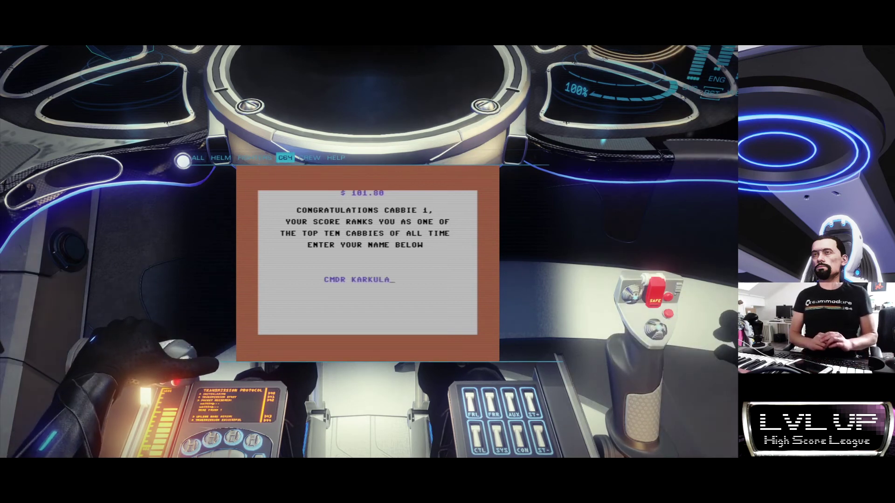